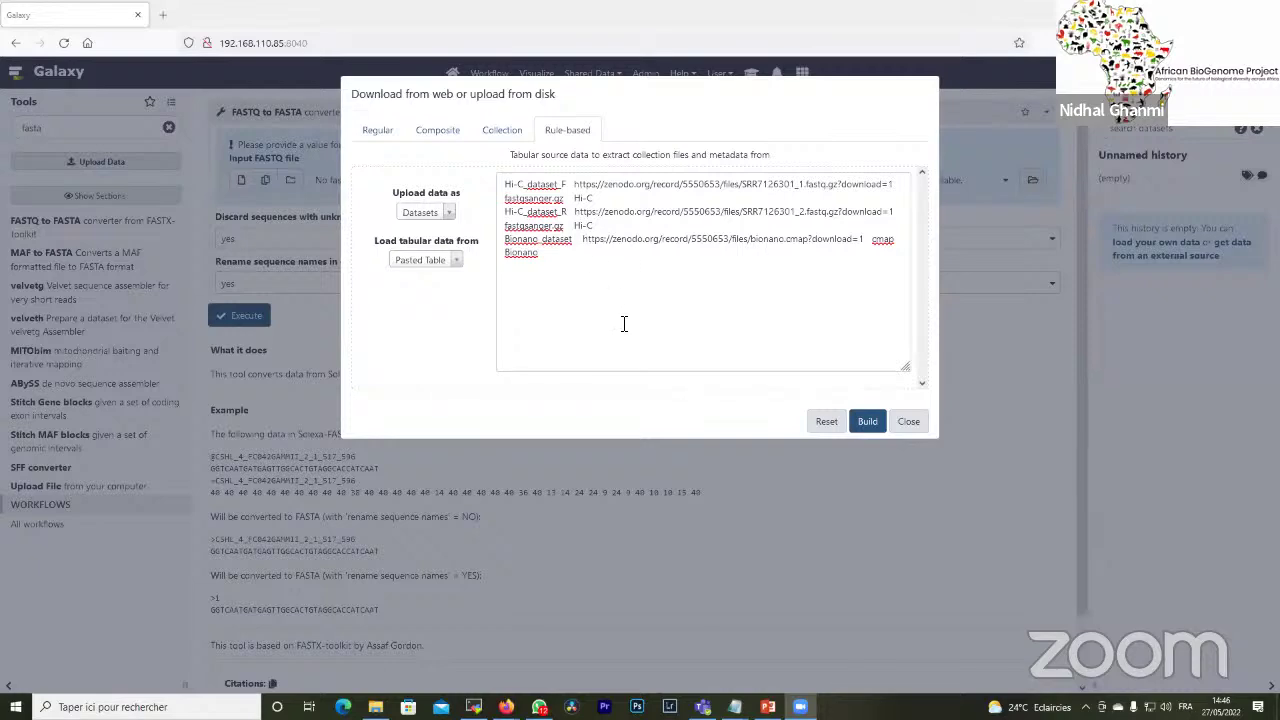
# Build upload rules from the pasted dataset table and define column A as the dataset Name.
pyautogui.click(865, 422)
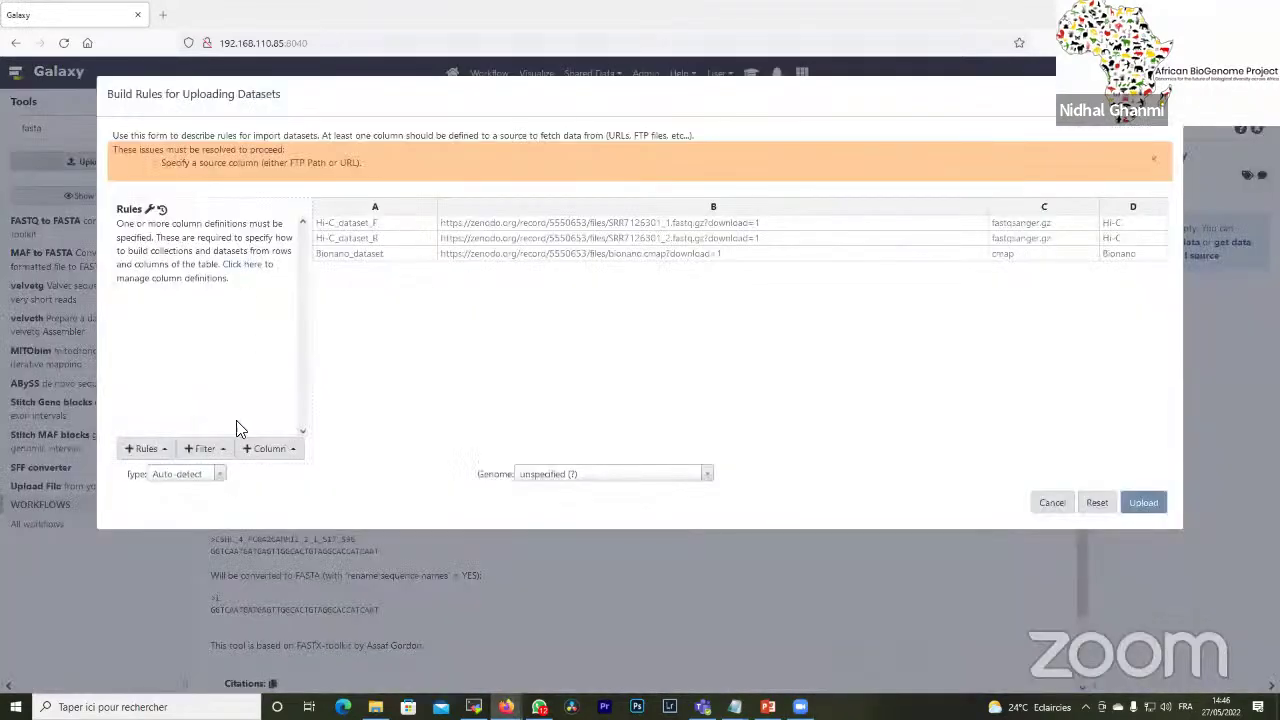
pyautogui.click(145, 448)
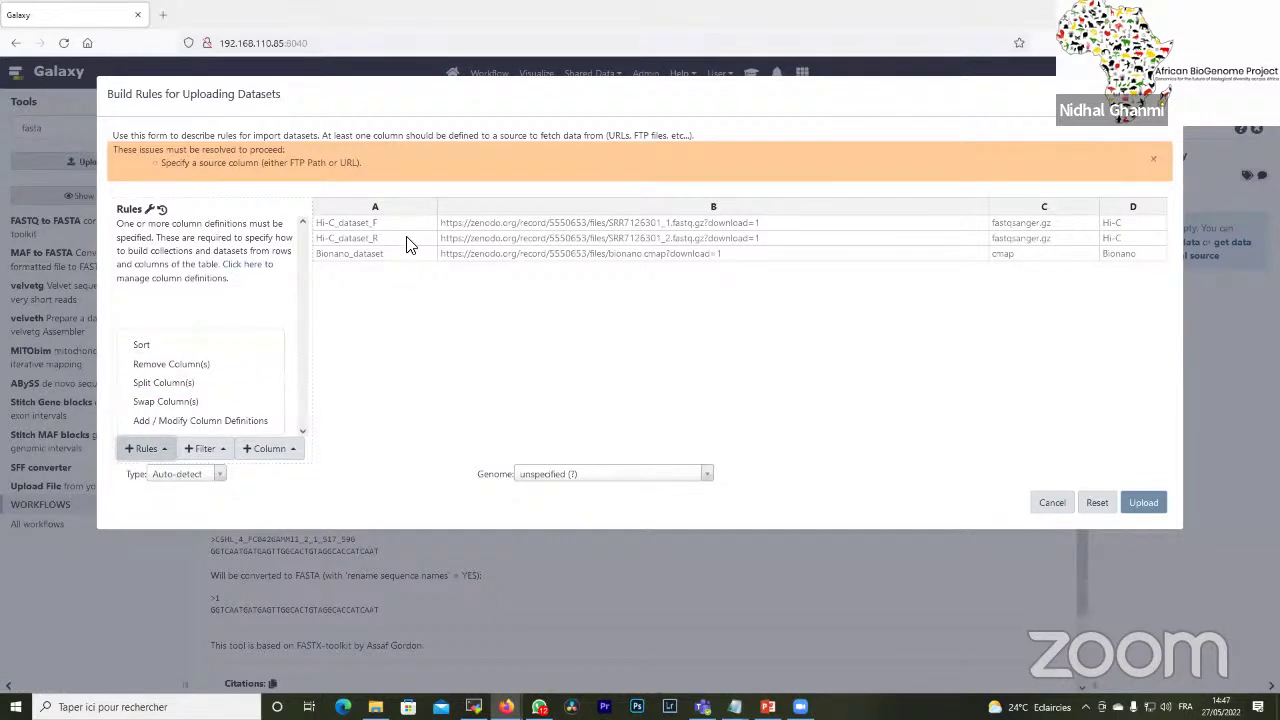
pyautogui.click(384, 210)
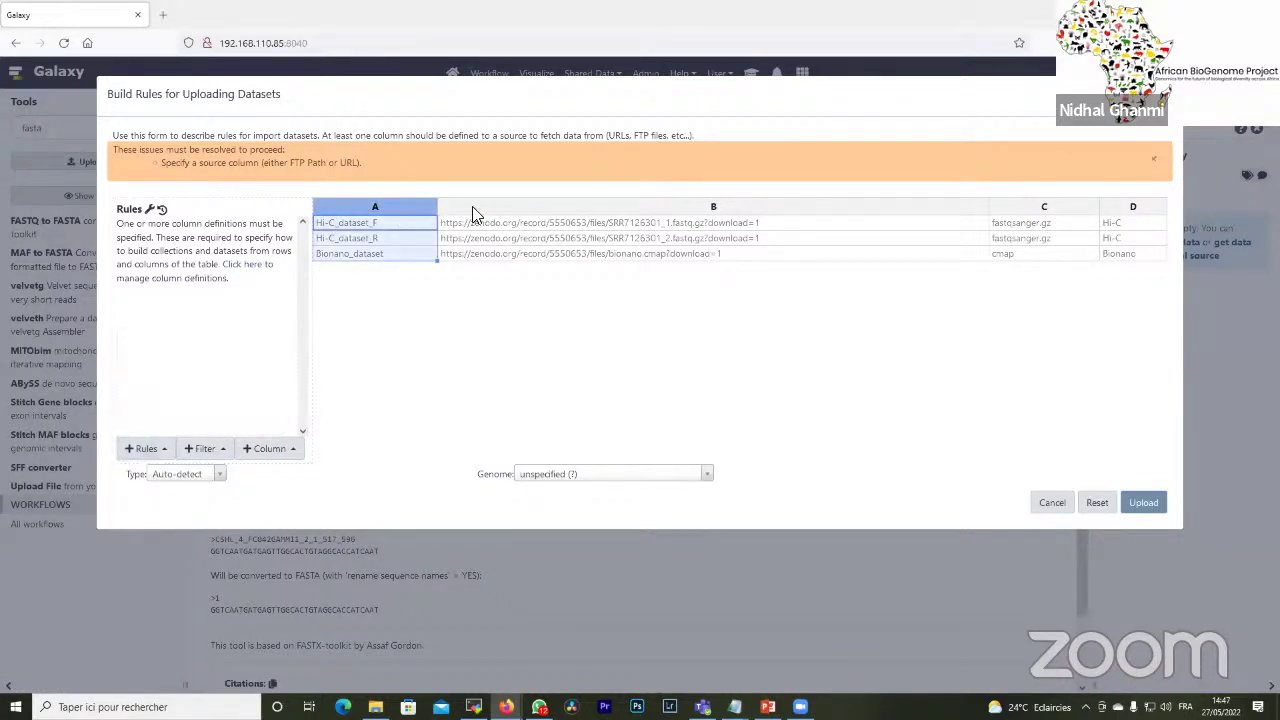
pyautogui.click(472, 206)
pyautogui.click(378, 214)
pyautogui.click(140, 448)
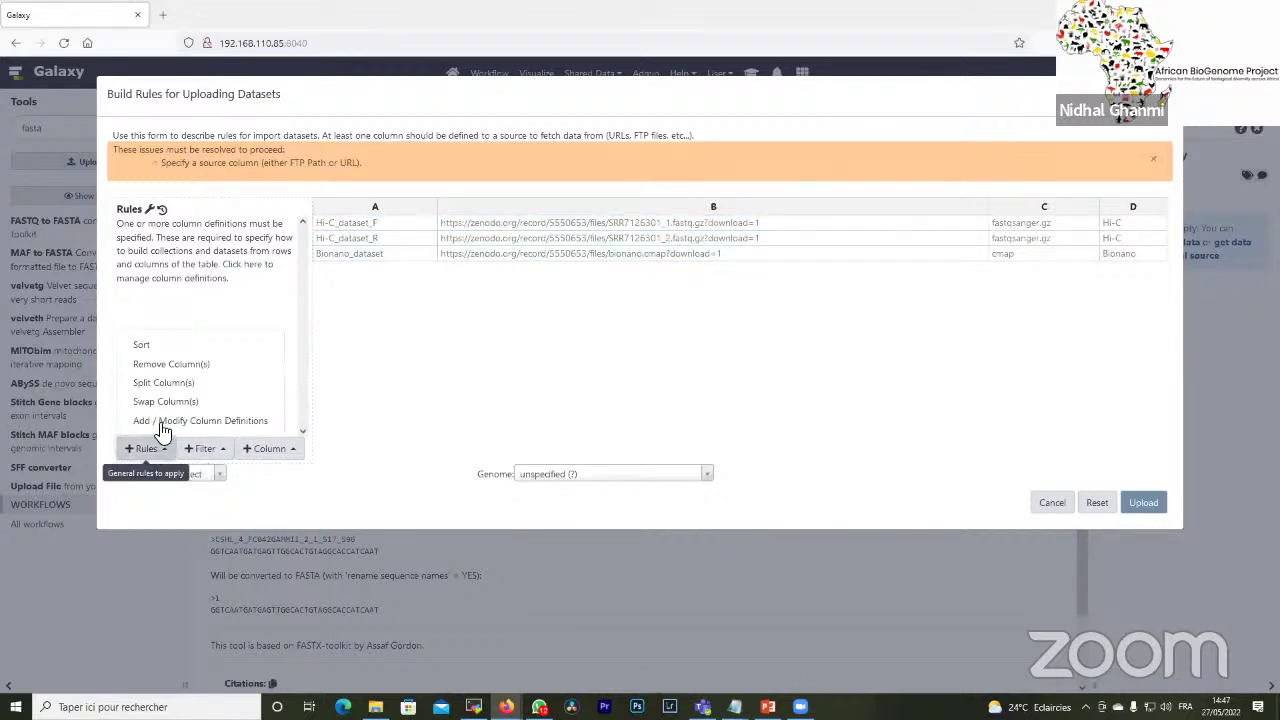
pyautogui.click(211, 420)
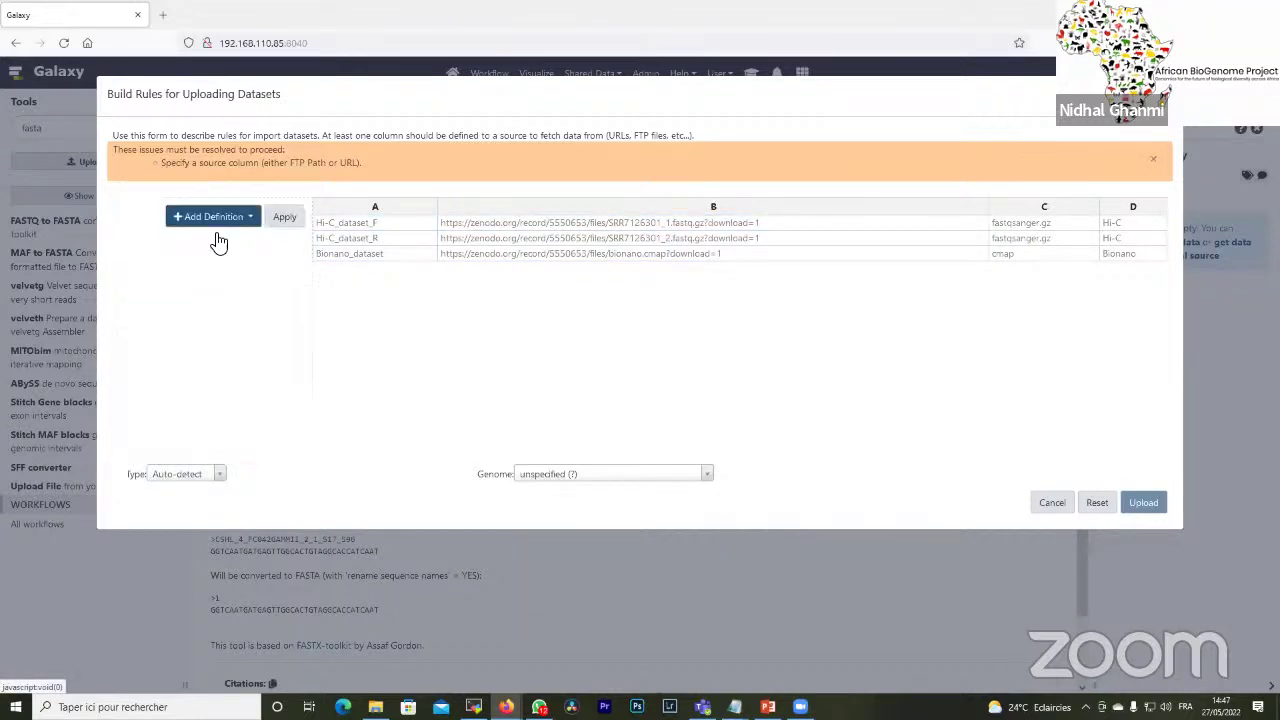
pyautogui.click(238, 222)
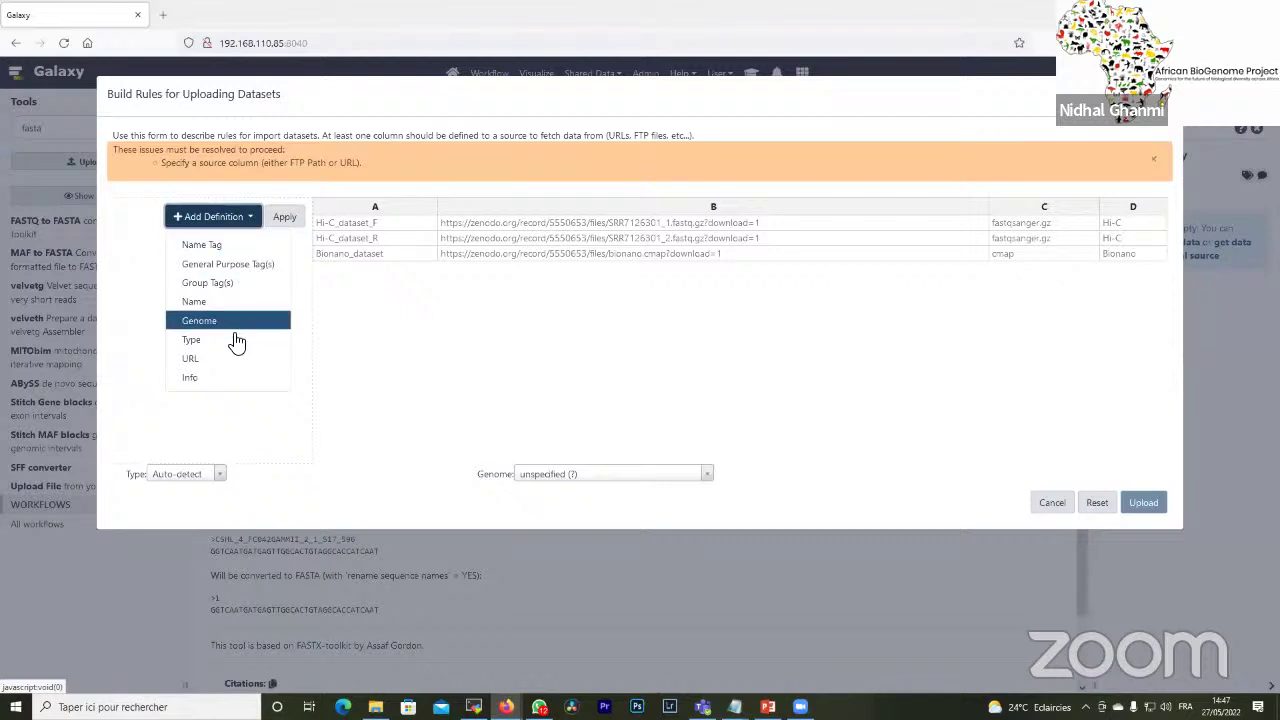
pyautogui.click(221, 303)
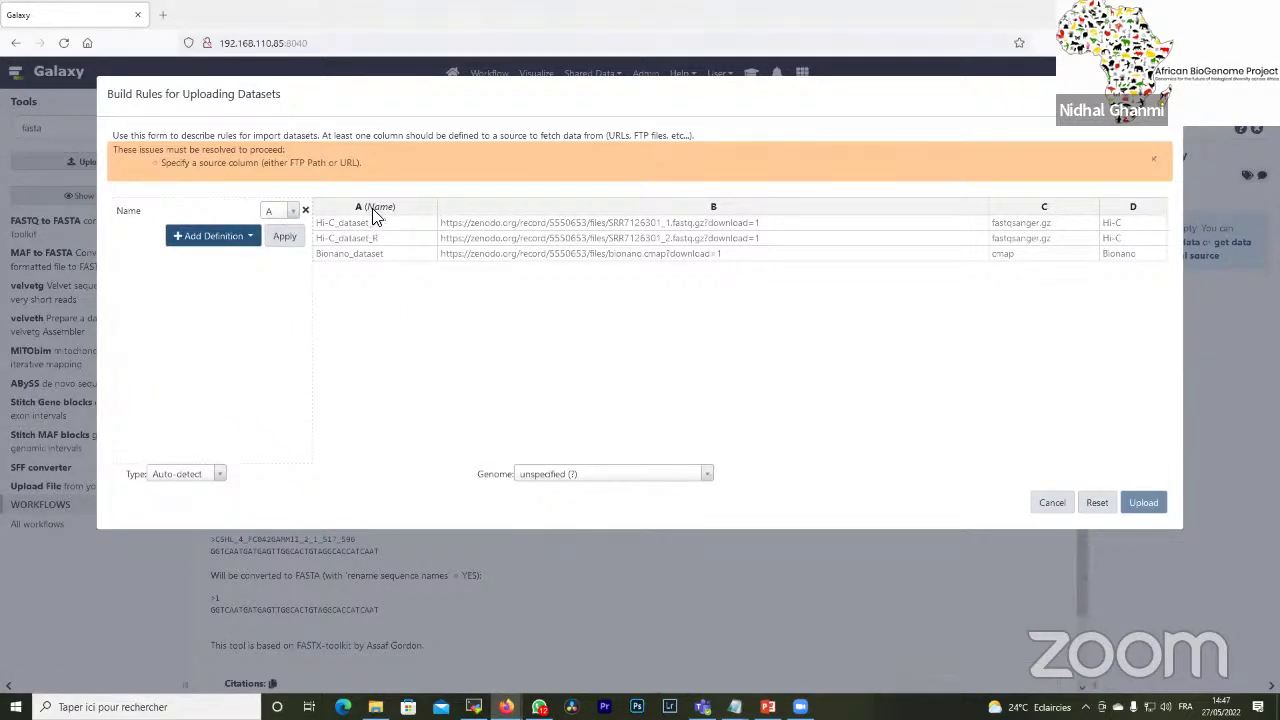
# Add column definitions that take the URL from column B and the Type from column C.
pyautogui.click(245, 237)
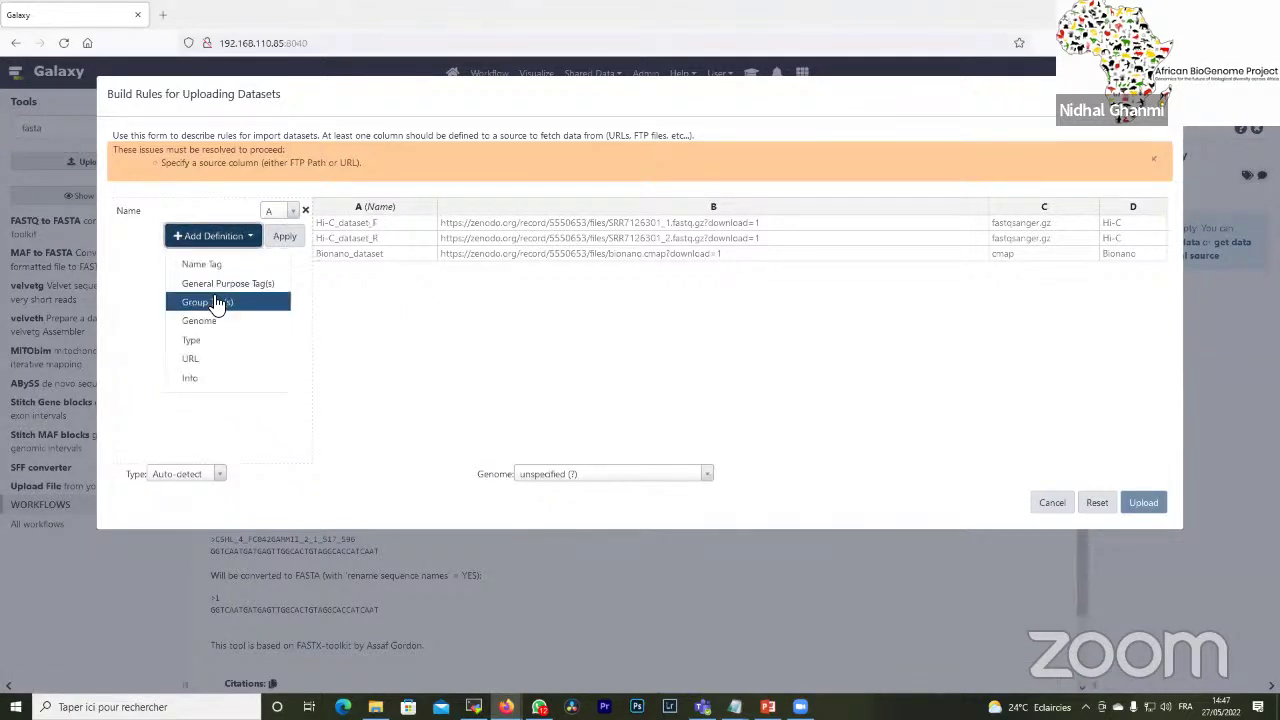
pyautogui.click(228, 358)
pyautogui.click(288, 183)
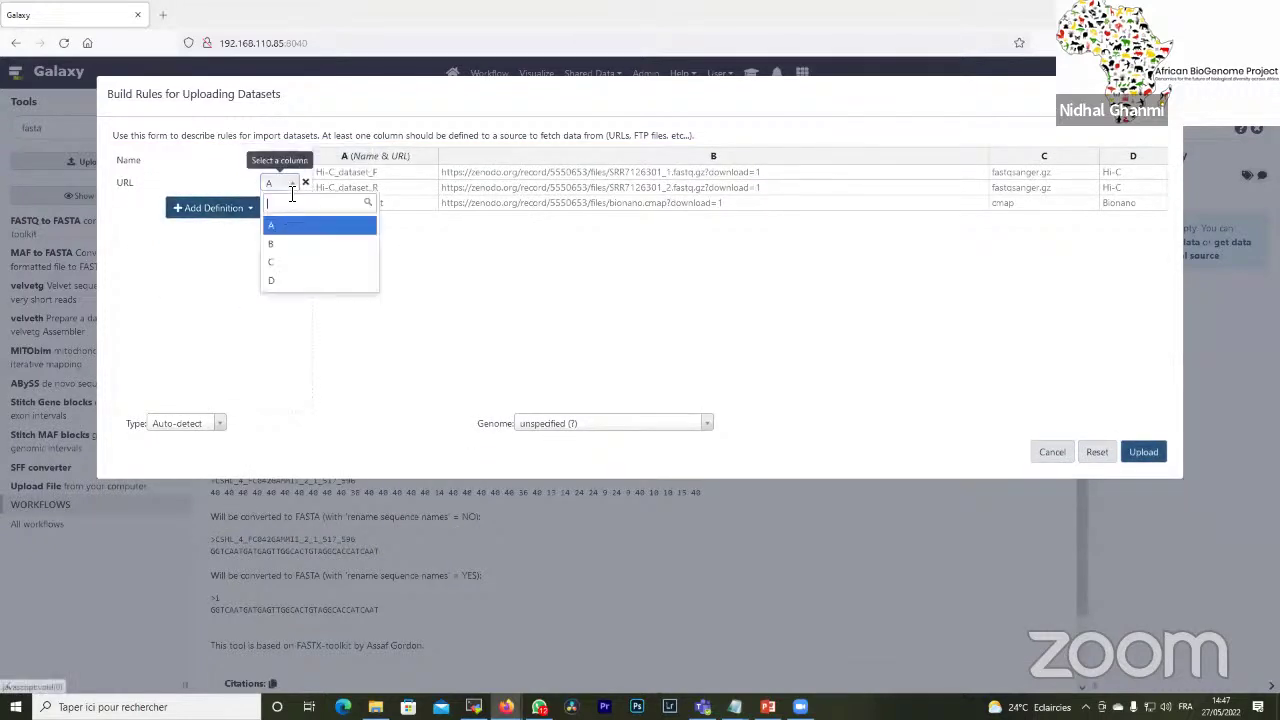
pyautogui.click(287, 245)
pyautogui.click(226, 209)
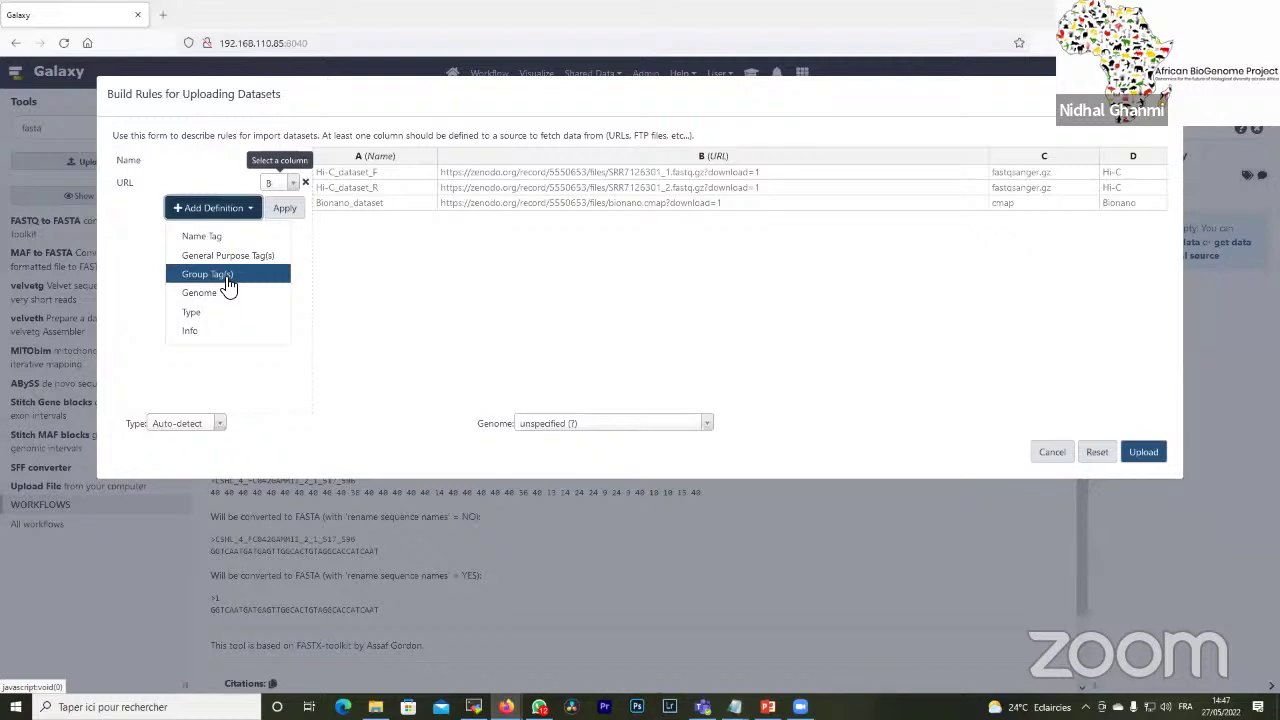
pyautogui.click(228, 312)
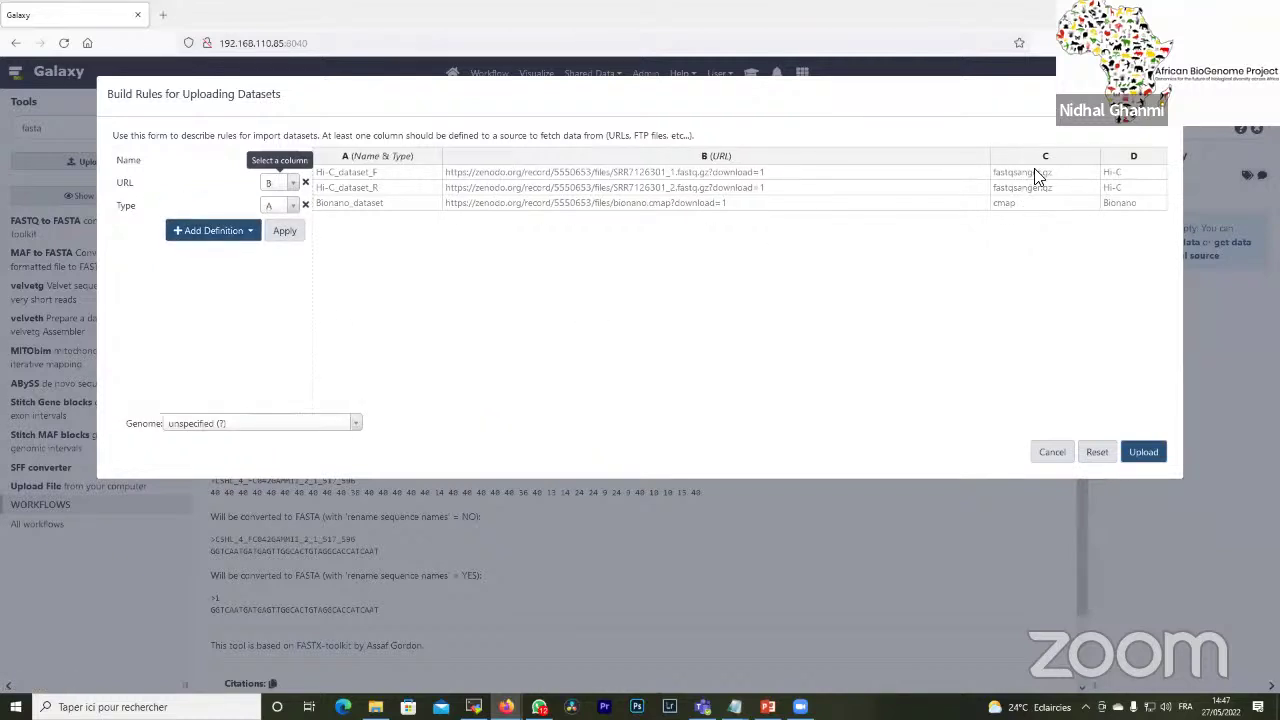
pyautogui.click(280, 205)
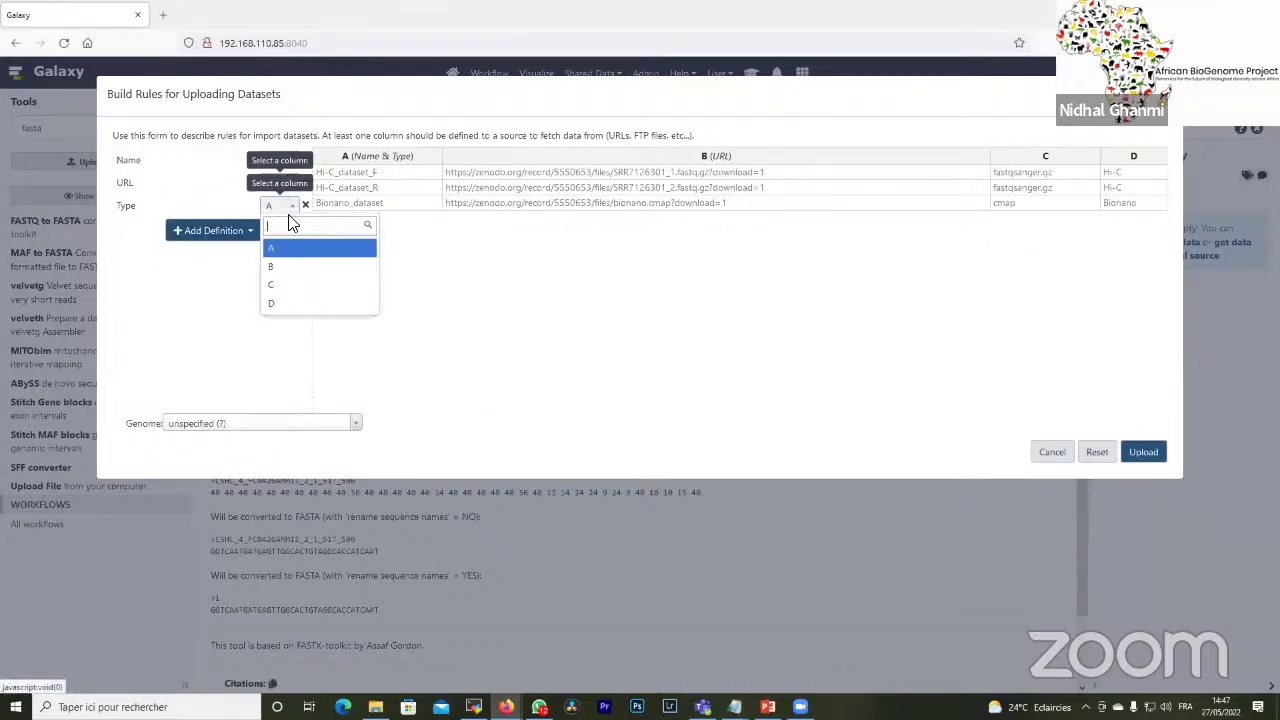
pyautogui.click(286, 286)
# Define column D as the Name Tag and upload the datasets with the applied column definitions.
pyautogui.click(213, 231)
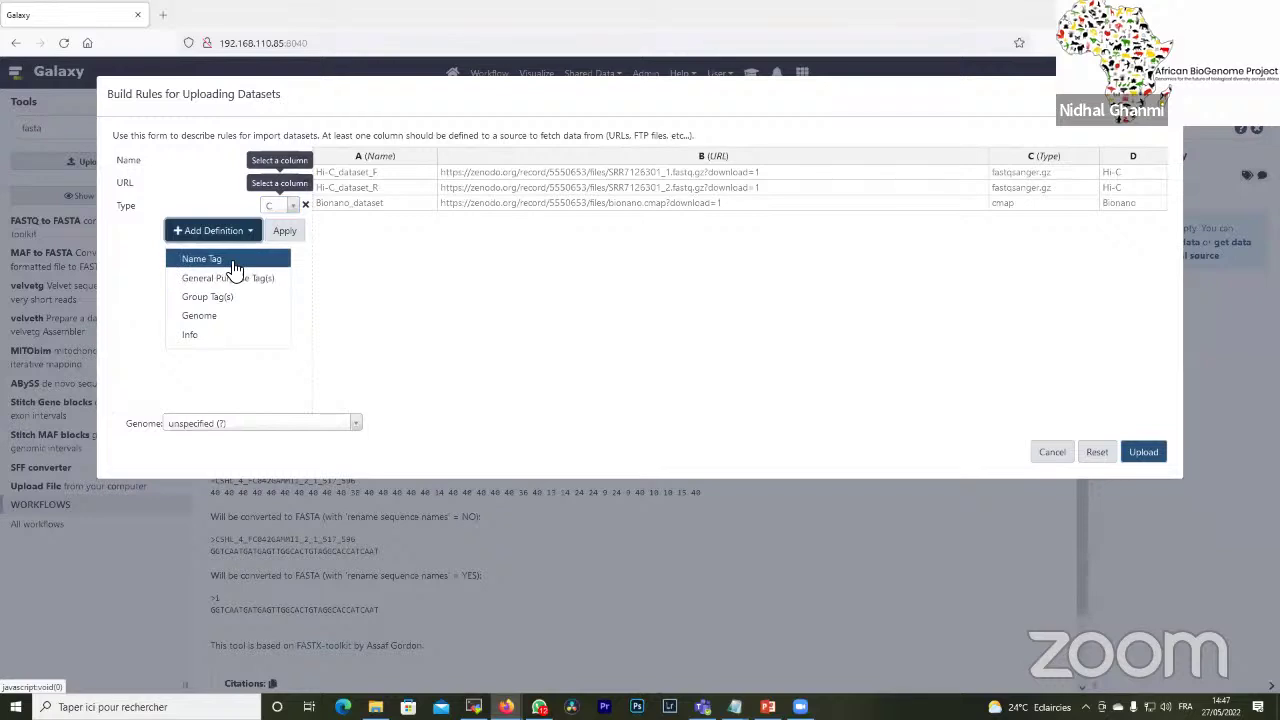
pyautogui.click(240, 260)
pyautogui.click(280, 228)
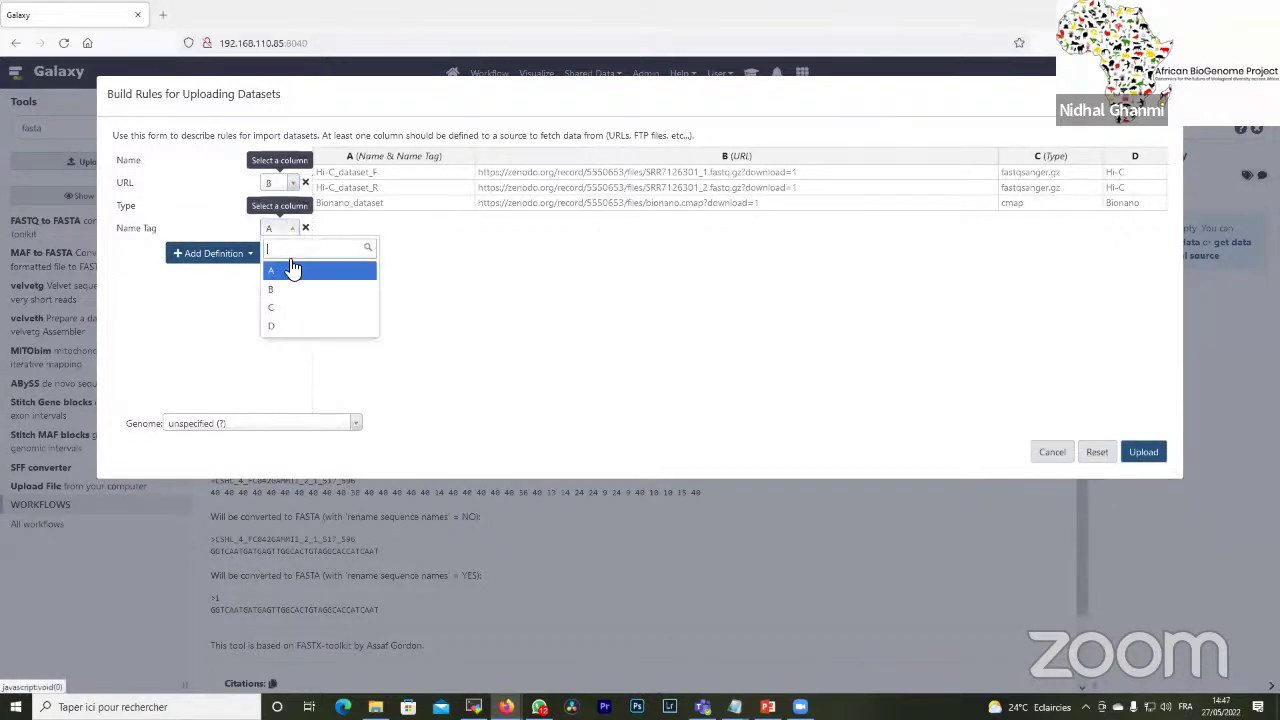
pyautogui.click(276, 324)
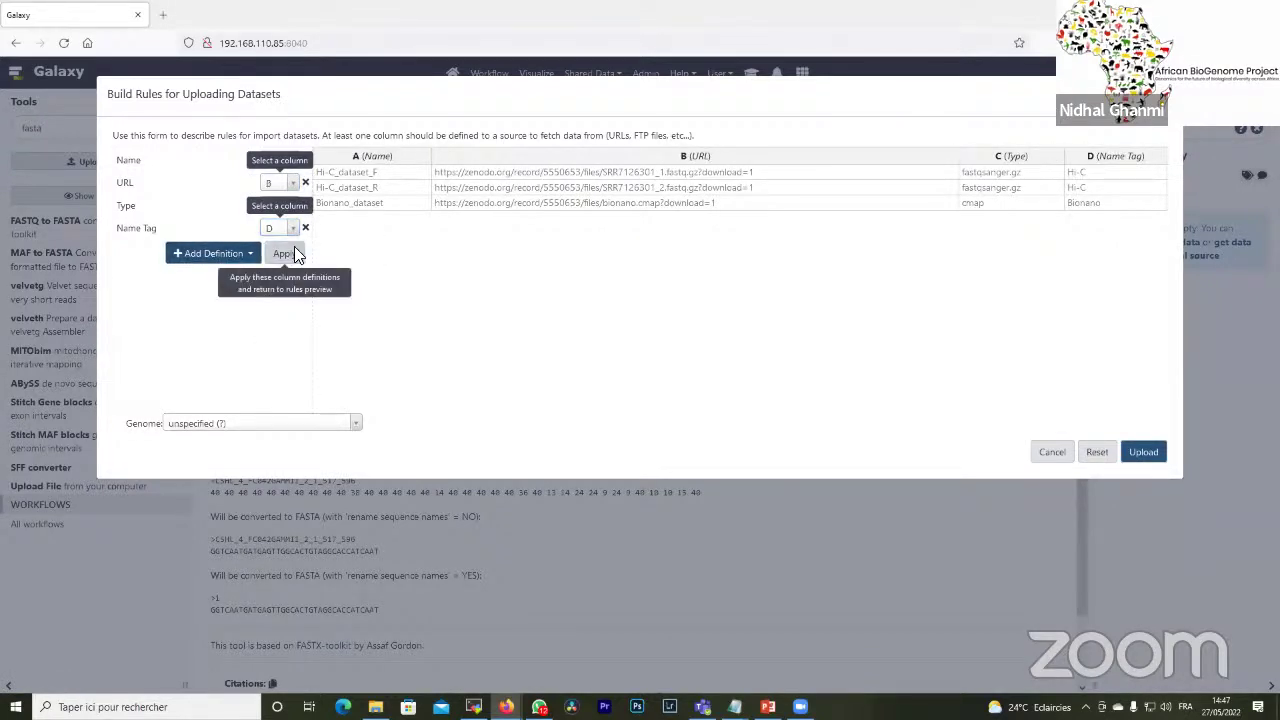
pyautogui.click(297, 256)
pyautogui.click(1143, 452)
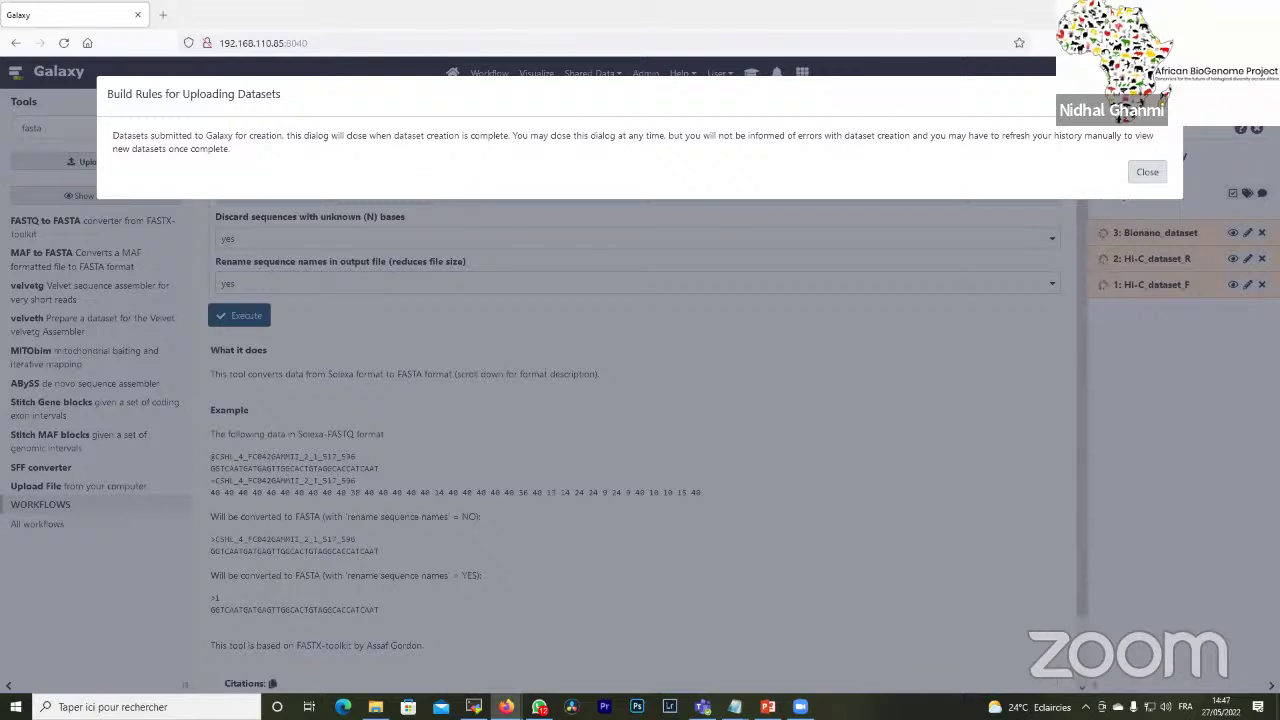
pyautogui.click(1164, 180)
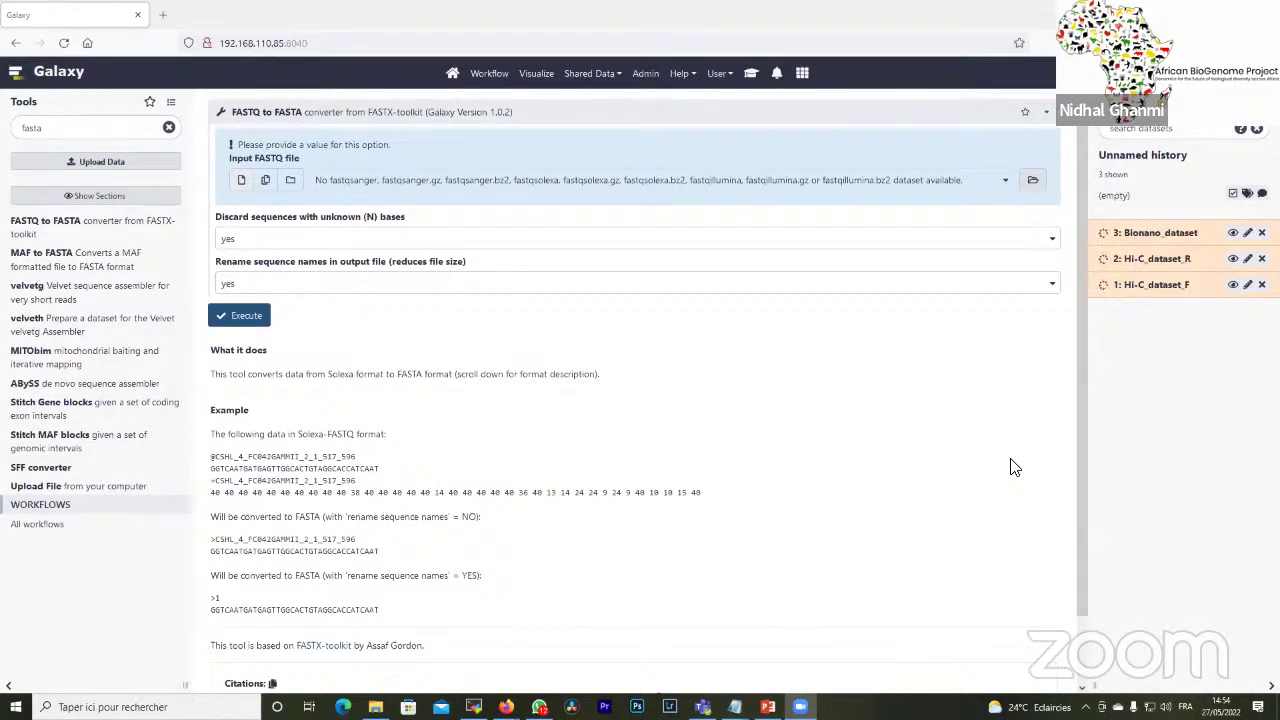
# Search the admin tool repositories for "gwas" and install gwastools_manhattan_plot without a target section.
pyautogui.click(645, 74)
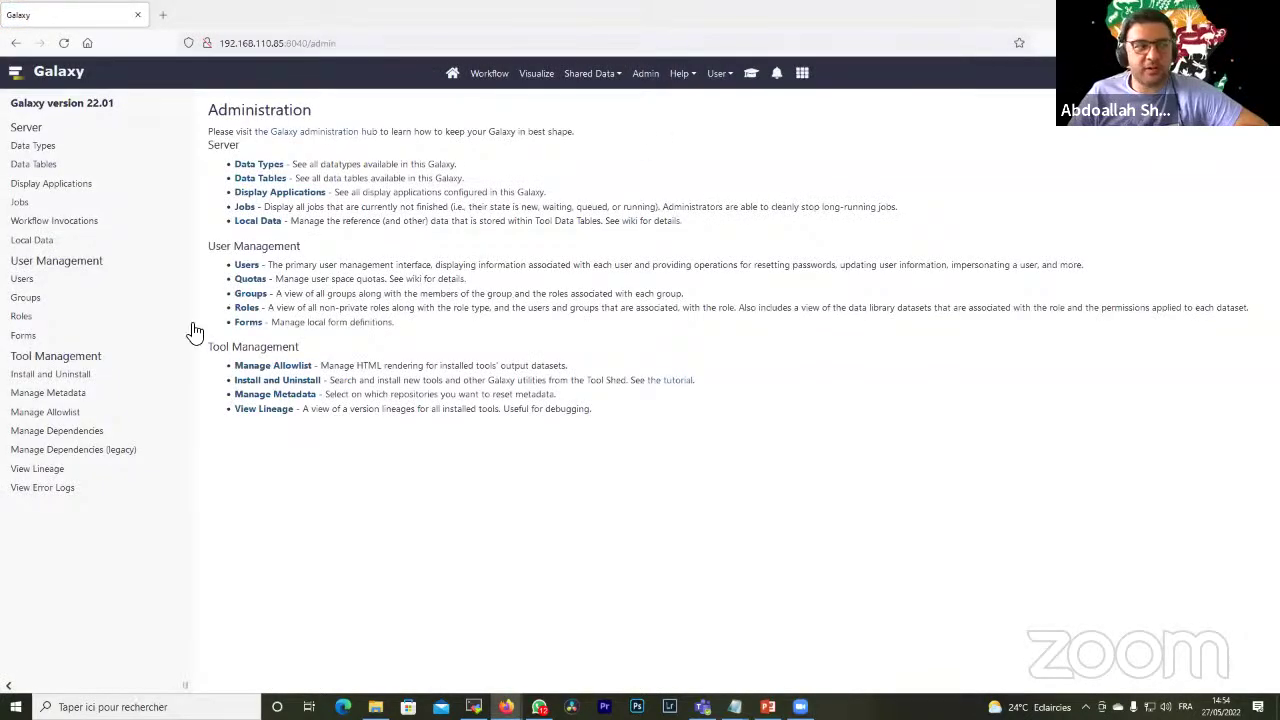
pyautogui.click(78, 378)
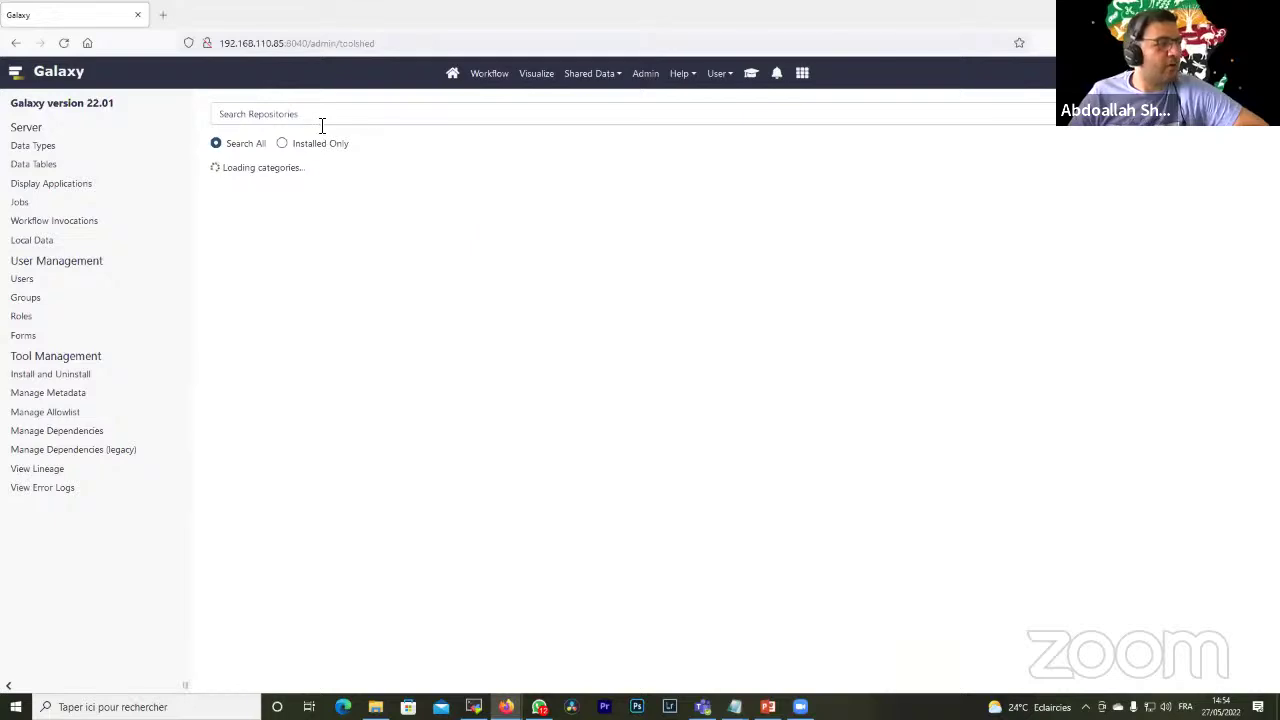
pyautogui.click(320, 124)
pyautogui.write('gwas')
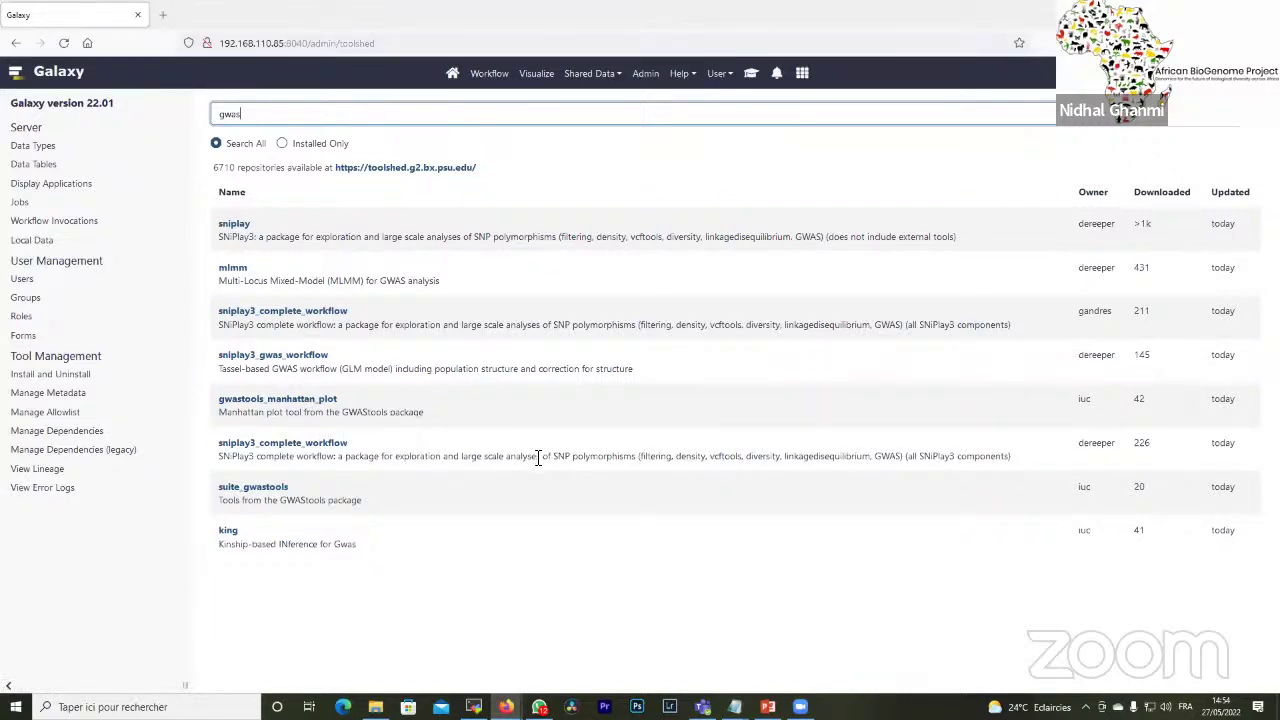
pyautogui.click(300, 402)
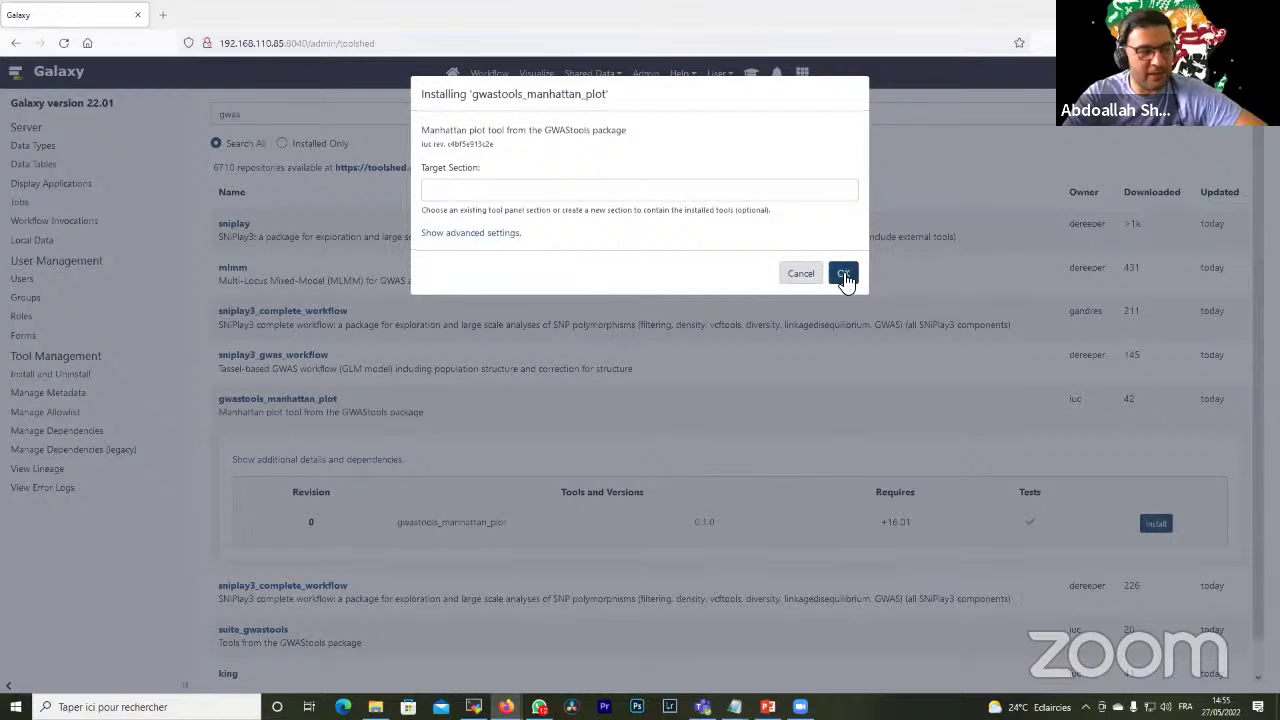
pyautogui.click(843, 272)
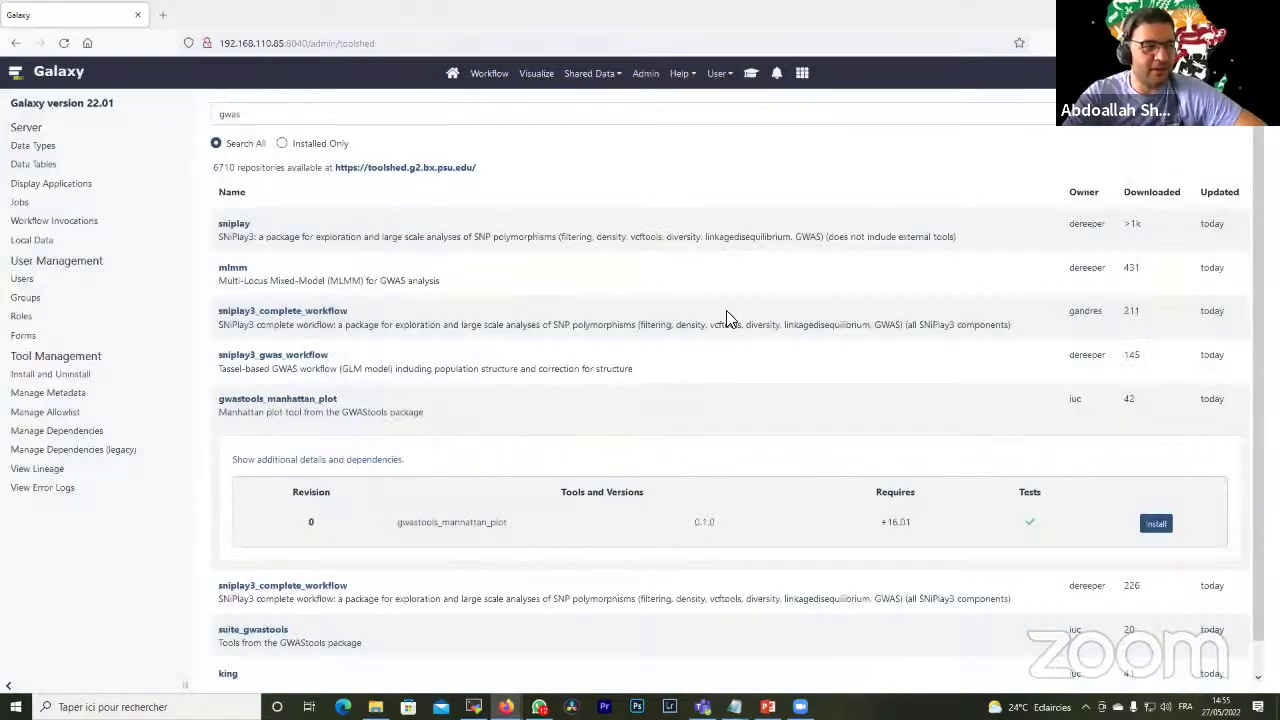
# Install revision 15 of the sniplay repository without choosing a target section.
pyautogui.click(238, 225)
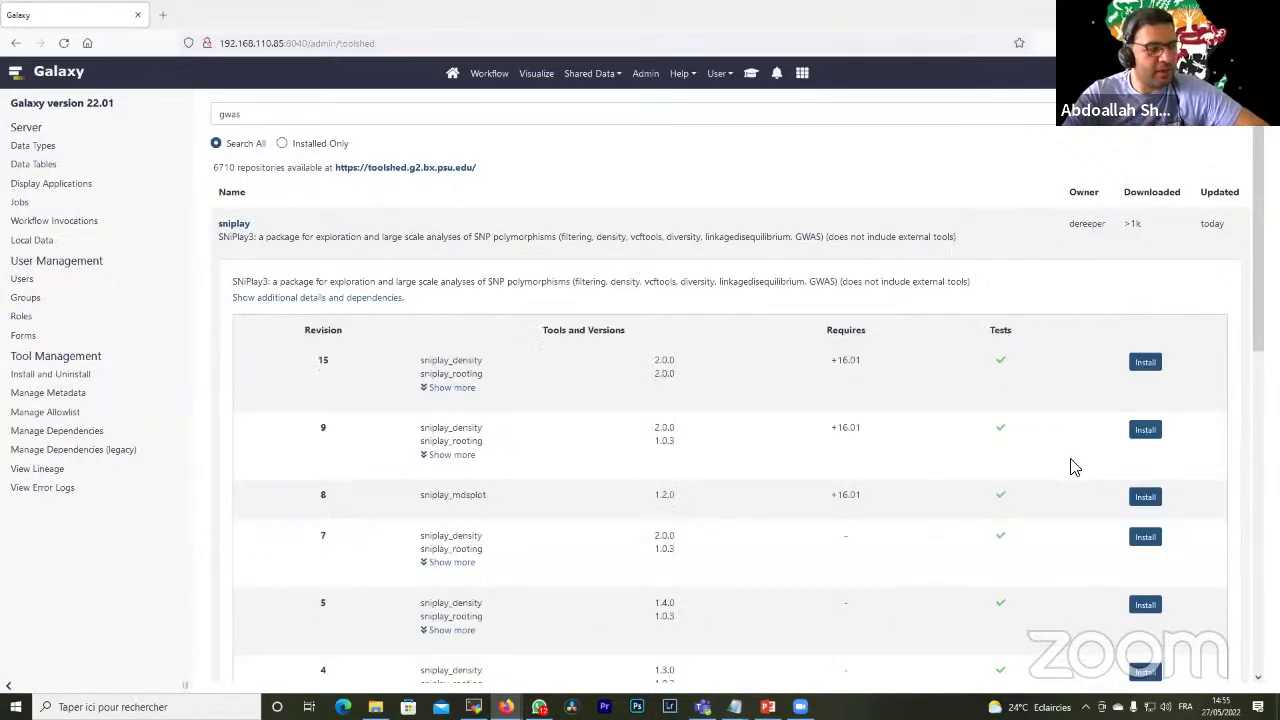
pyautogui.click(1145, 363)
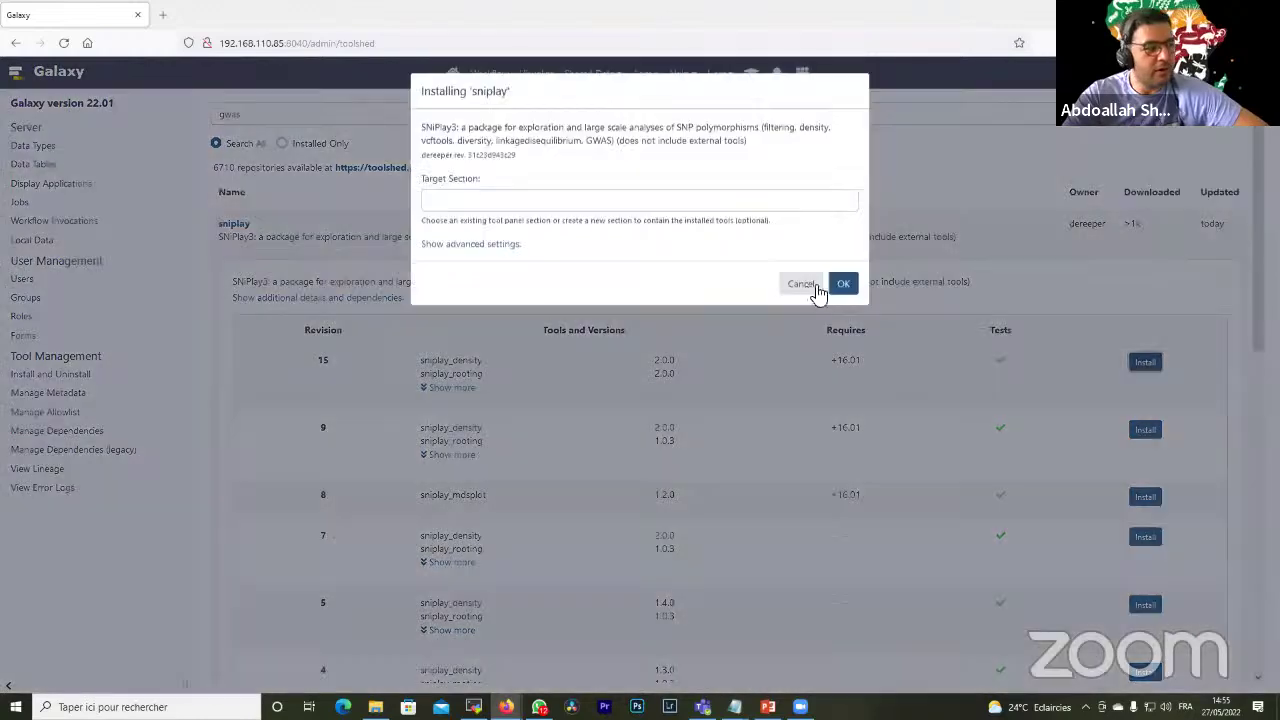
pyautogui.click(843, 286)
# Return to the analysis home page, open the ABySS de novo sequence assembler and set its K-mer length to 39 bp.
pyautogui.click(72, 74)
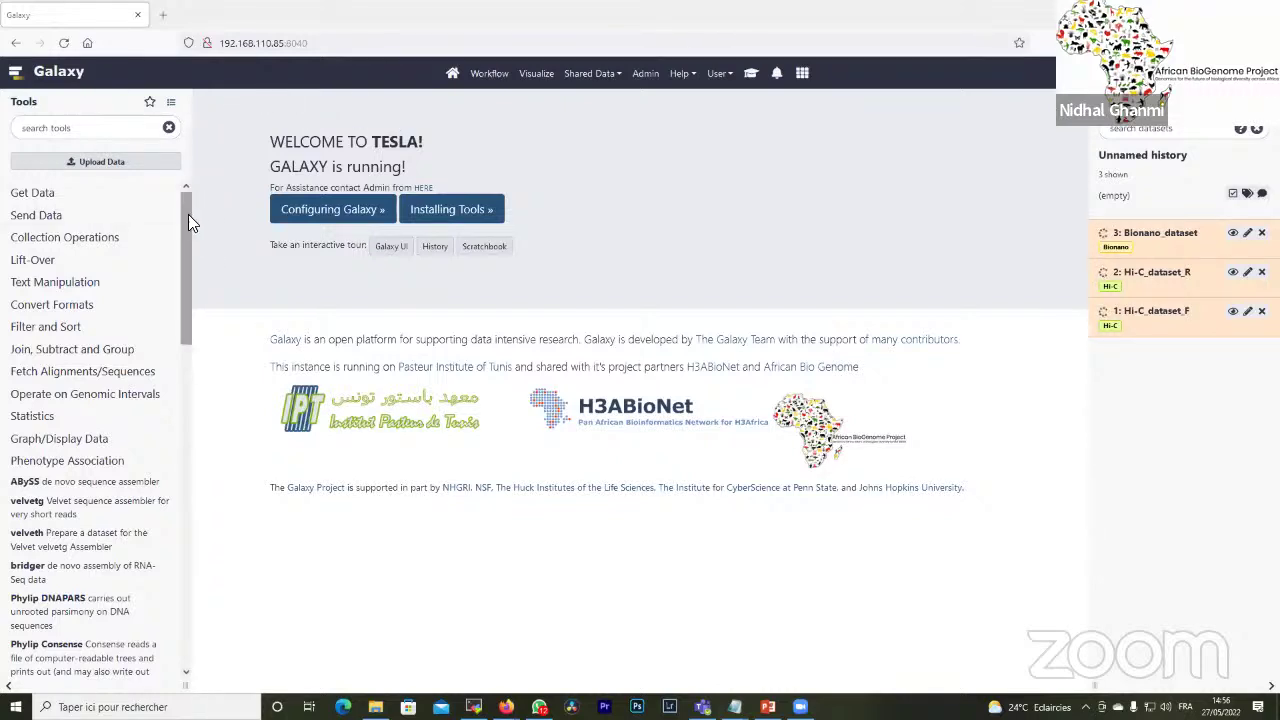
pyautogui.click(66, 134)
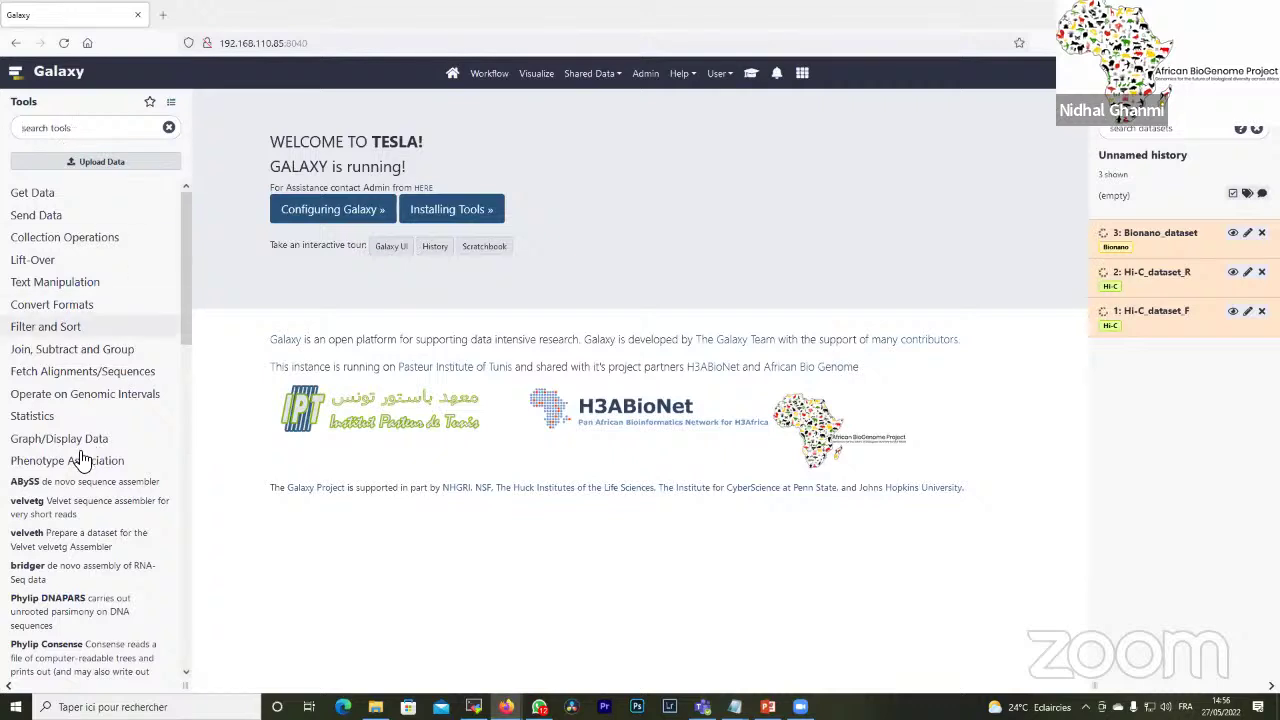
pyautogui.click(66, 487)
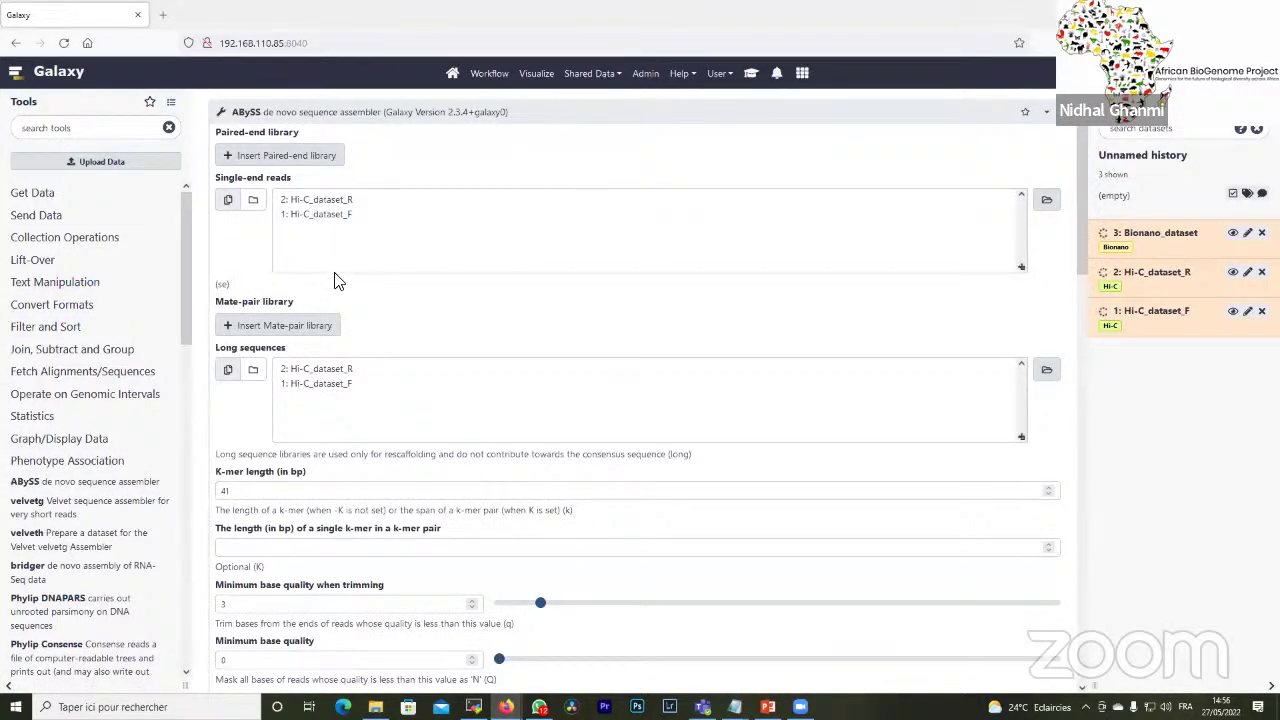
pyautogui.scroll(-2, 330, 345)
pyautogui.doubleClick(271, 347)
pyautogui.write('39')
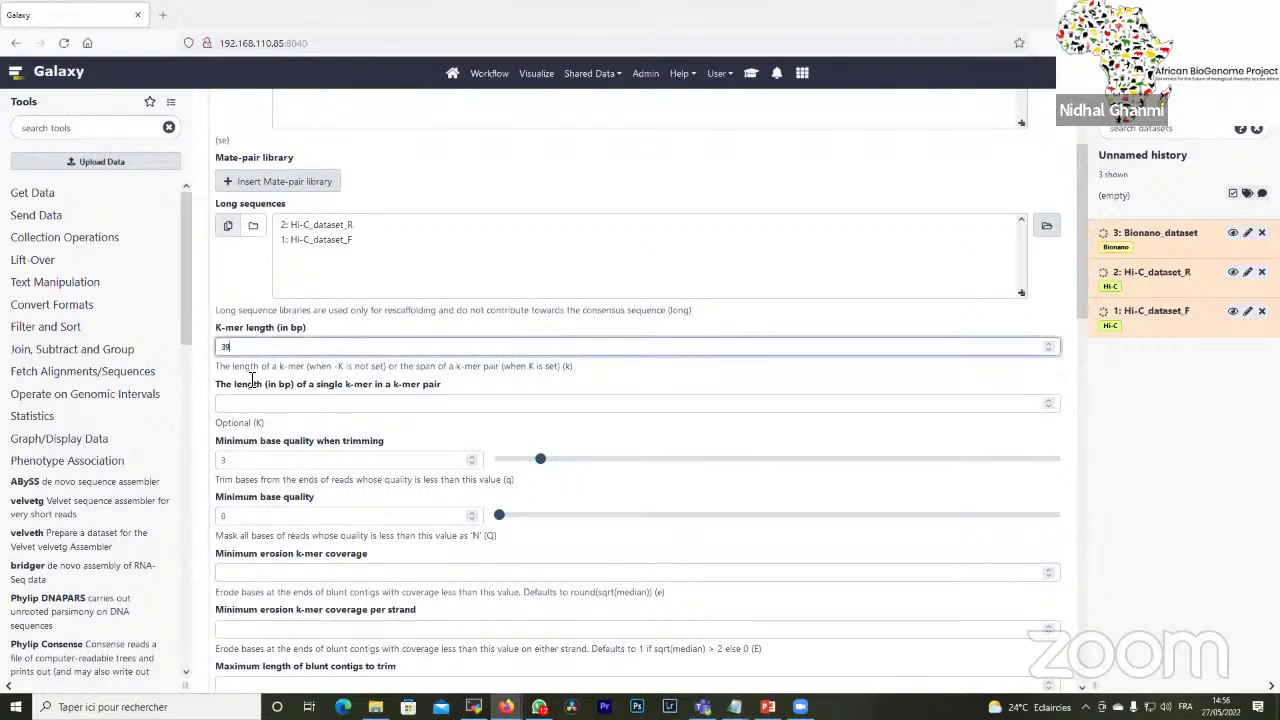
# Examine the remaining ABySS assembly parameters and the tool's description of inputs, license and citations.
pyautogui.scroll(-15, 265, 375)
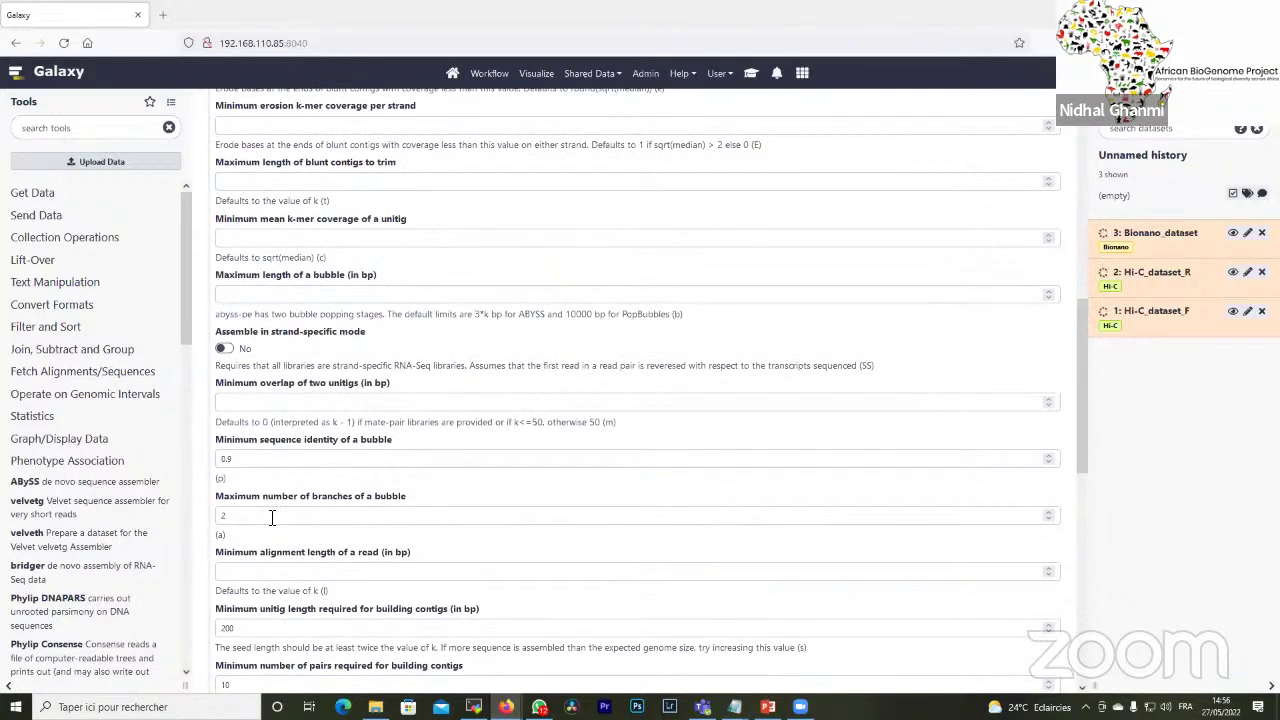
pyautogui.scroll(-4, 271, 487)
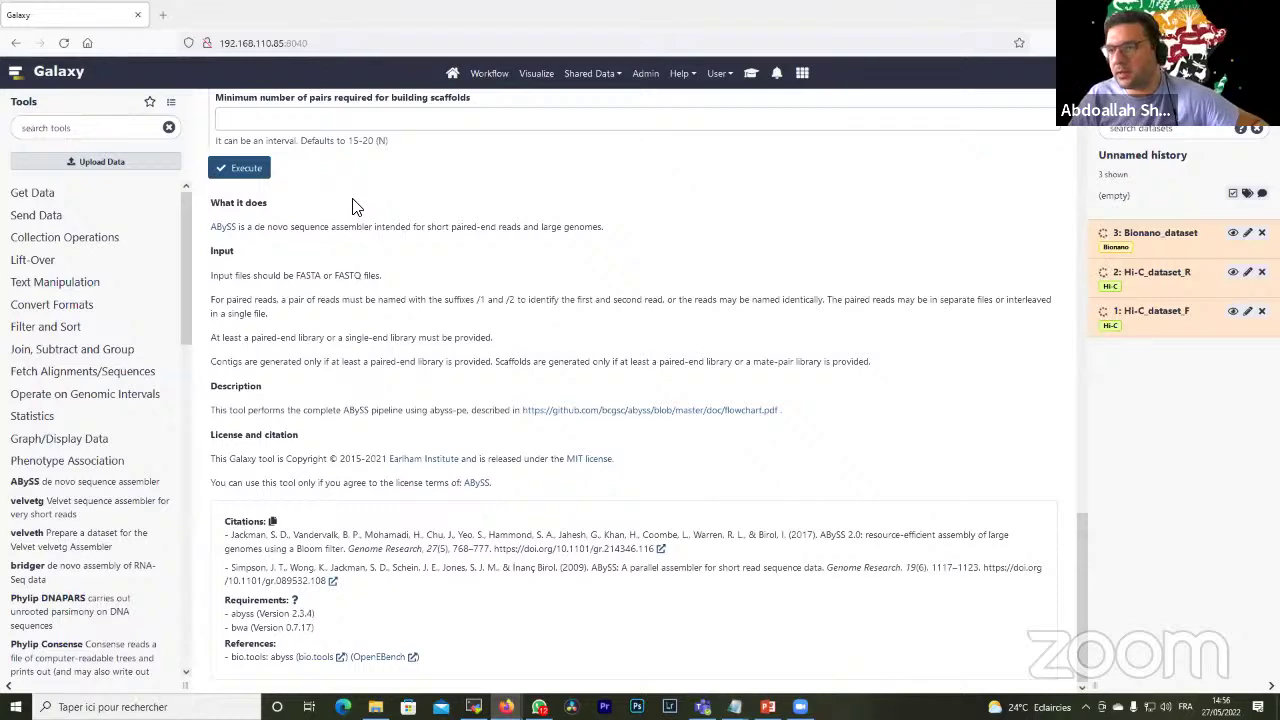
pyautogui.scroll(3, 363, 215)
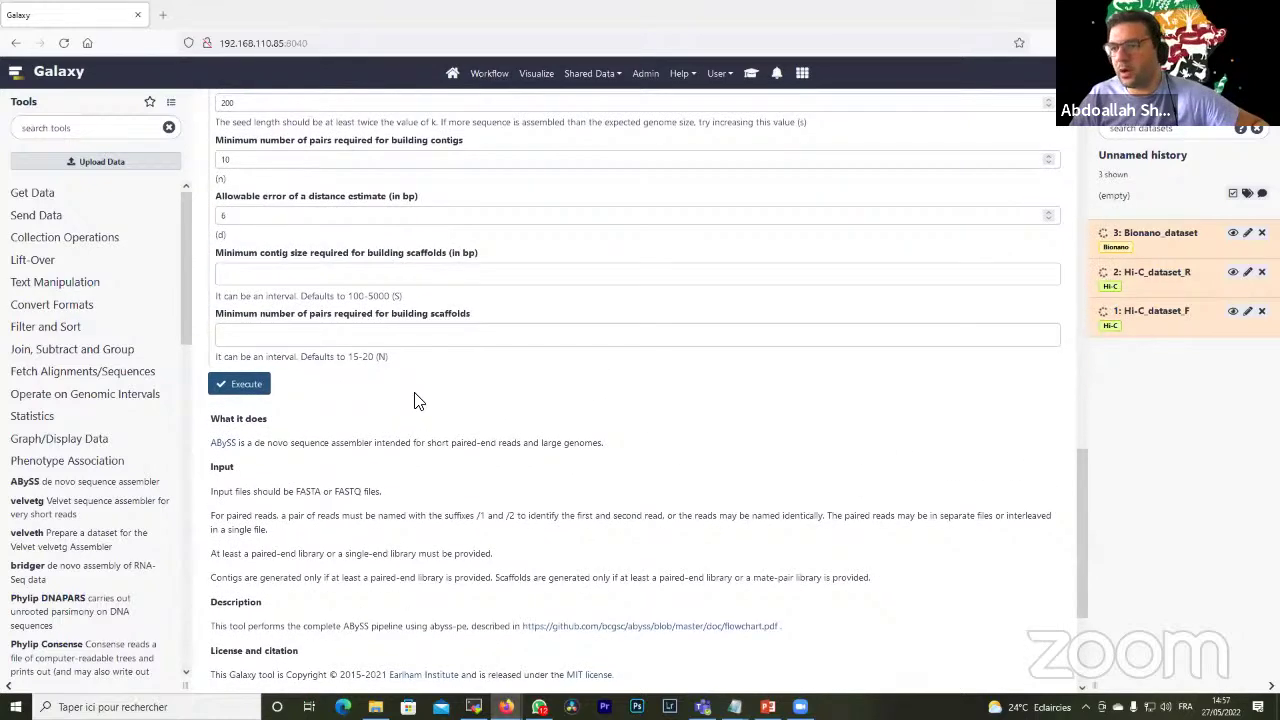
pyautogui.scroll(2, 418, 407)
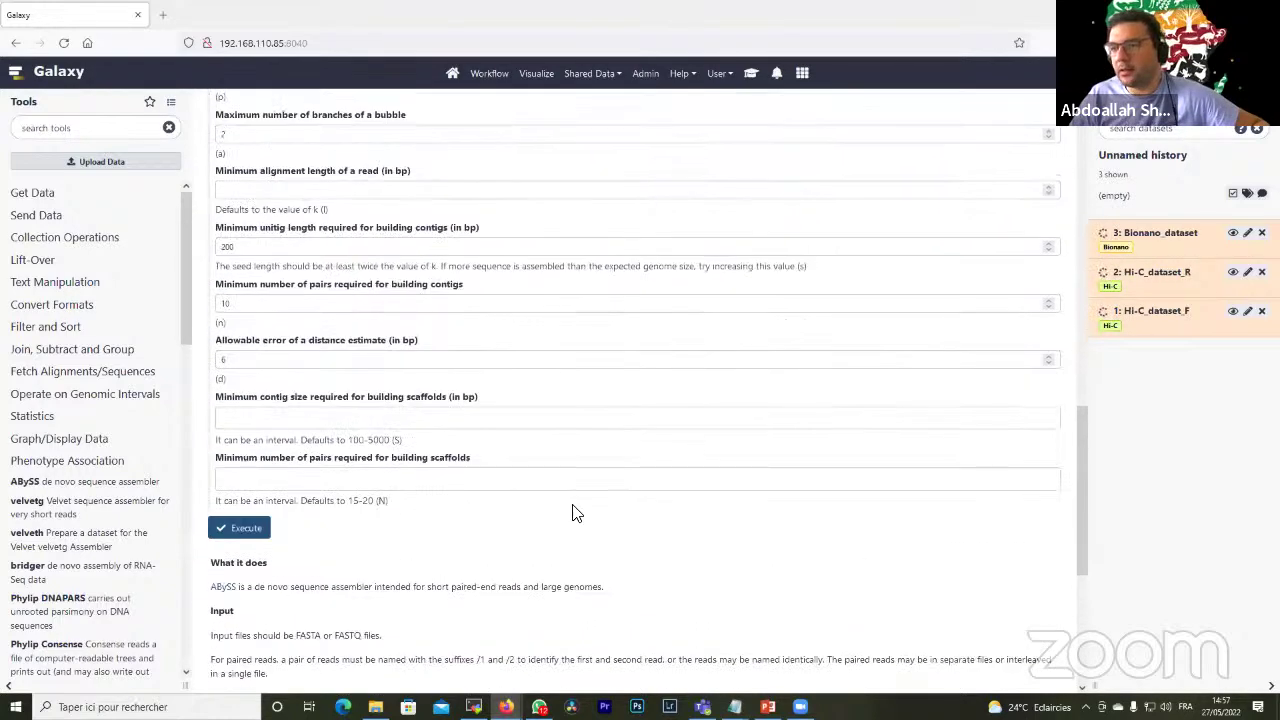
pyautogui.scroll(2, 201, 380)
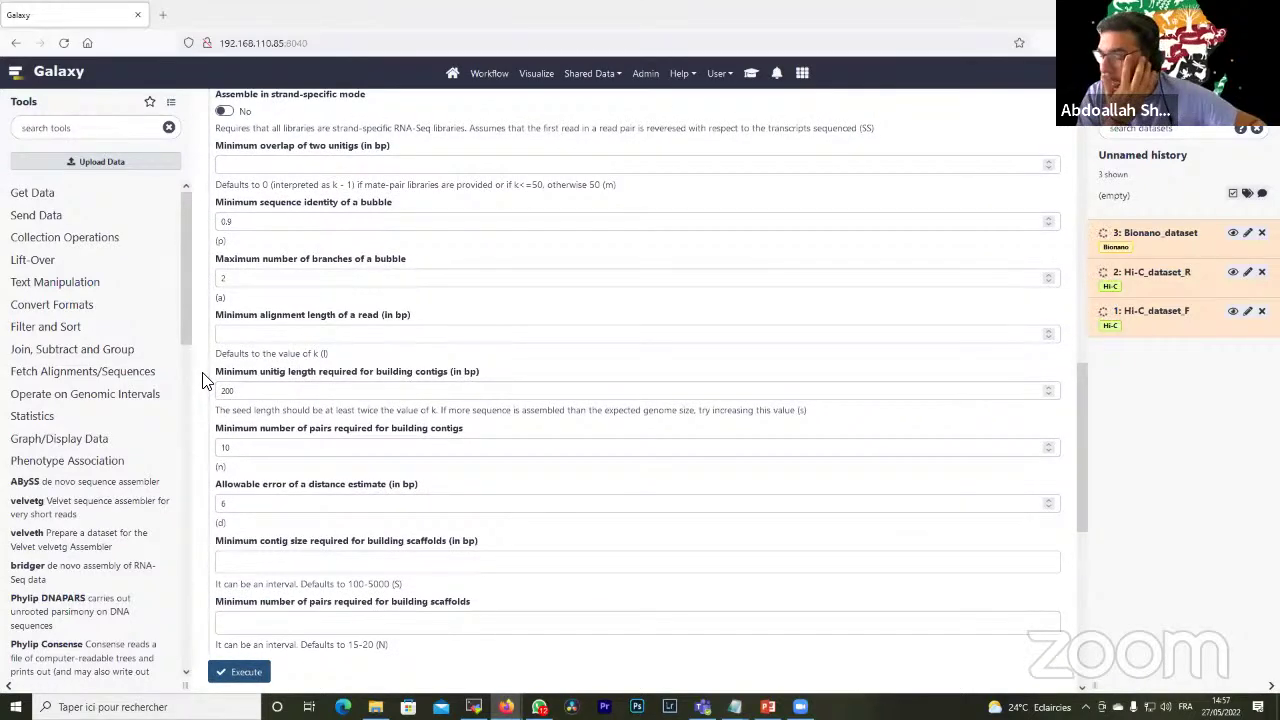
pyautogui.scroll(-1, 201, 380)
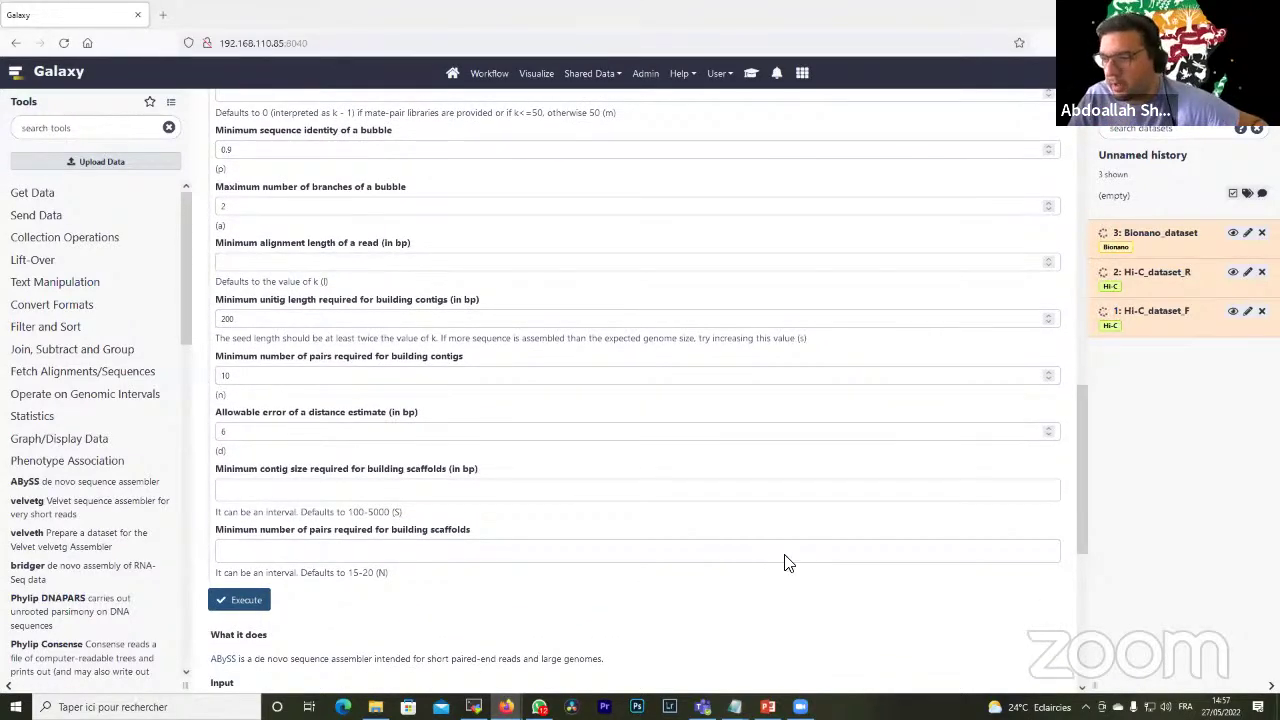